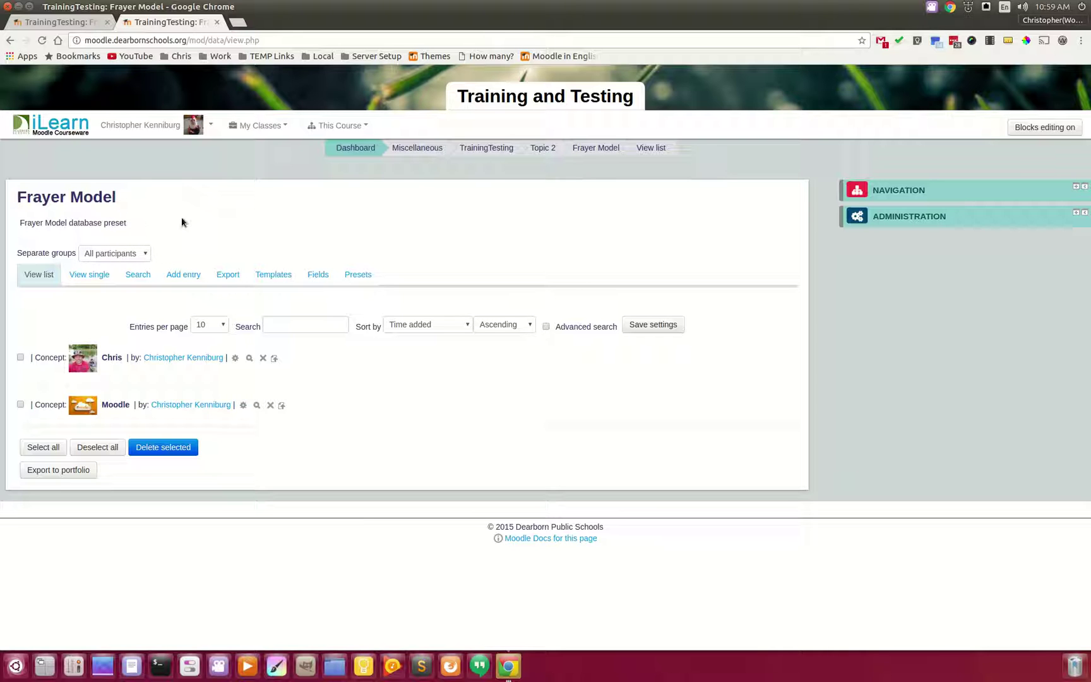
click(183, 274)
scroll(572, 425, down, 2)
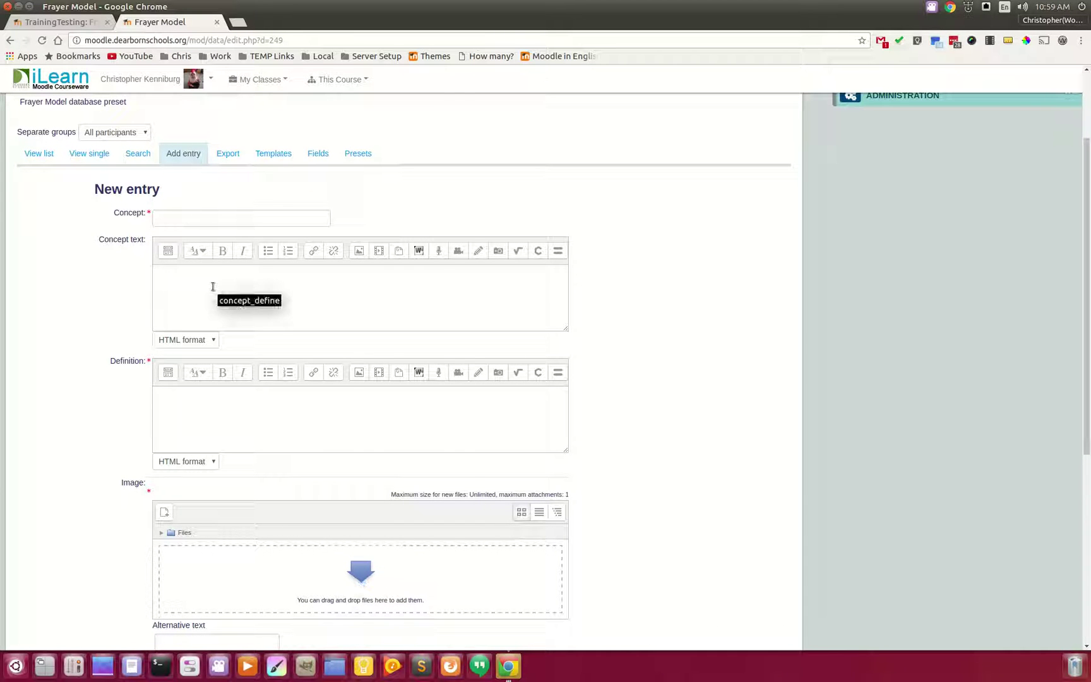
scroll(89, 395, down, 2)
scroll(90, 395, down, 2)
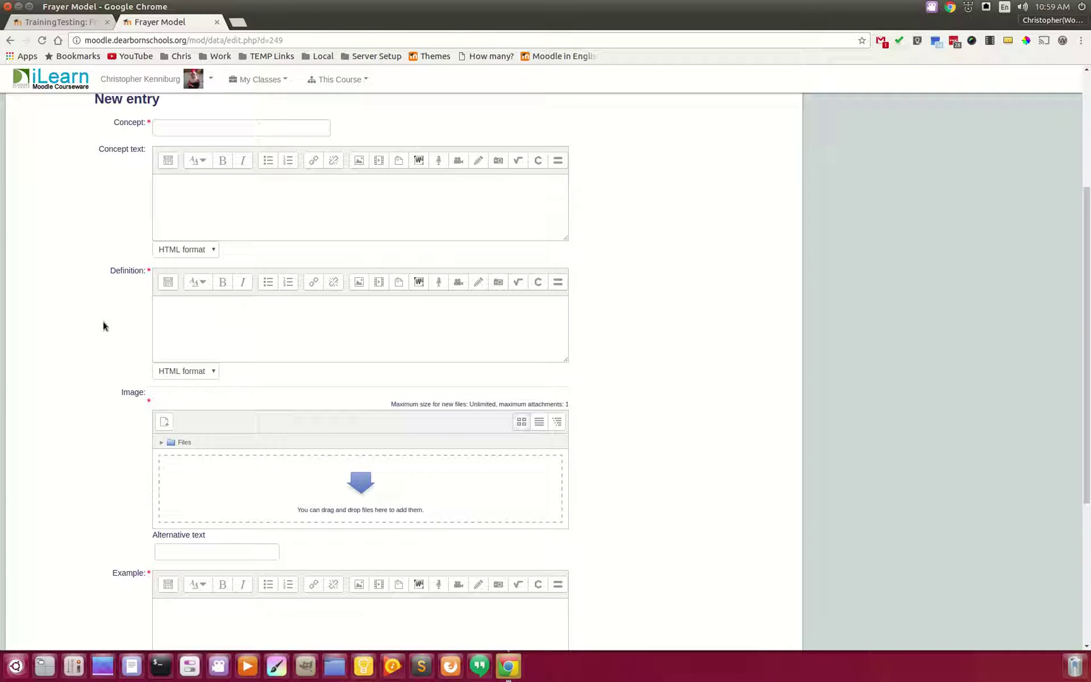
click(173, 317)
scroll(166, 488, down, 2)
scroll(167, 489, down, 1)
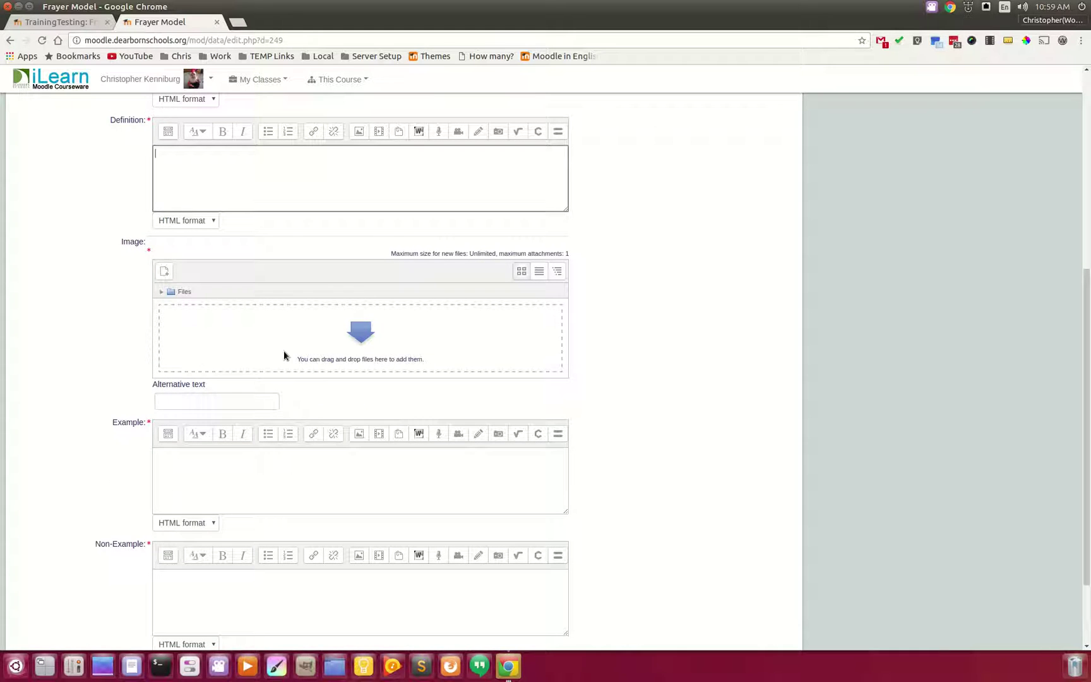
scroll(205, 419, down, 2)
click(191, 358)
click(229, 484)
scroll(34, 388, up, 4)
scroll(35, 389, up, 4)
scroll(36, 391, up, 4)
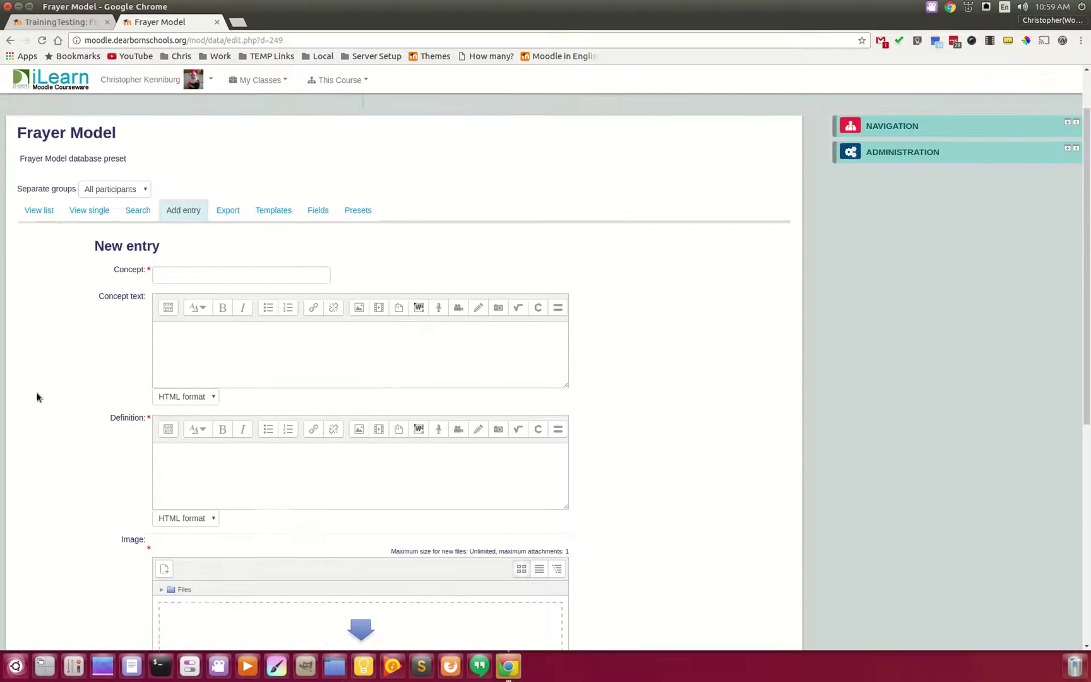
scroll(36, 392, up, 3)
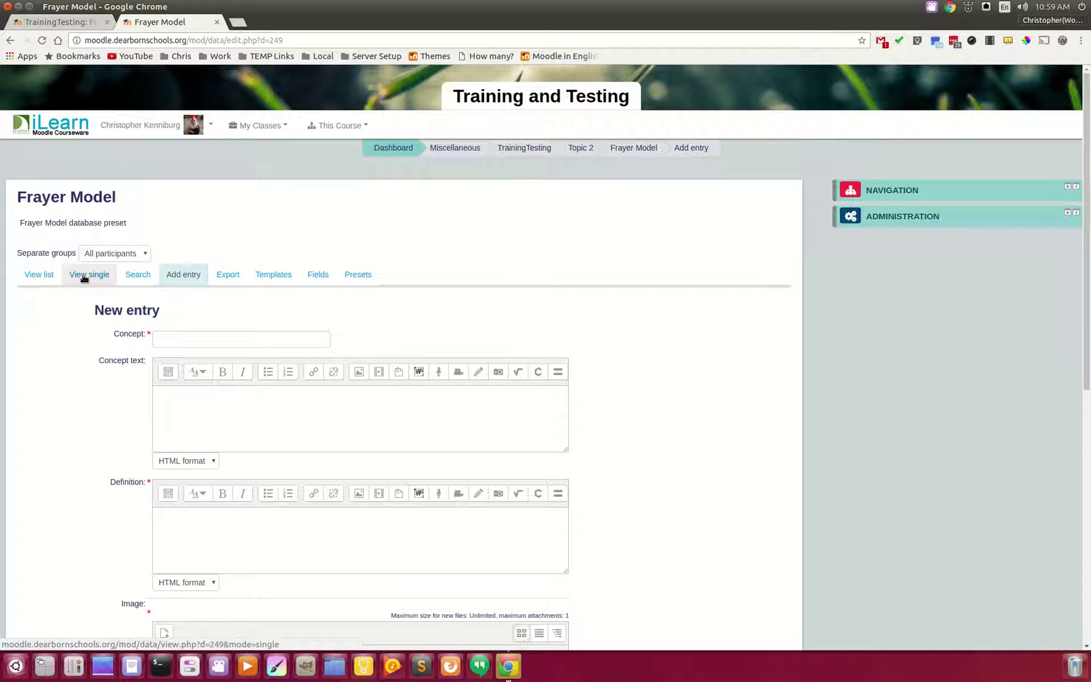
Go back to the entry list and open the Moodle entry in View single
click(23, 278)
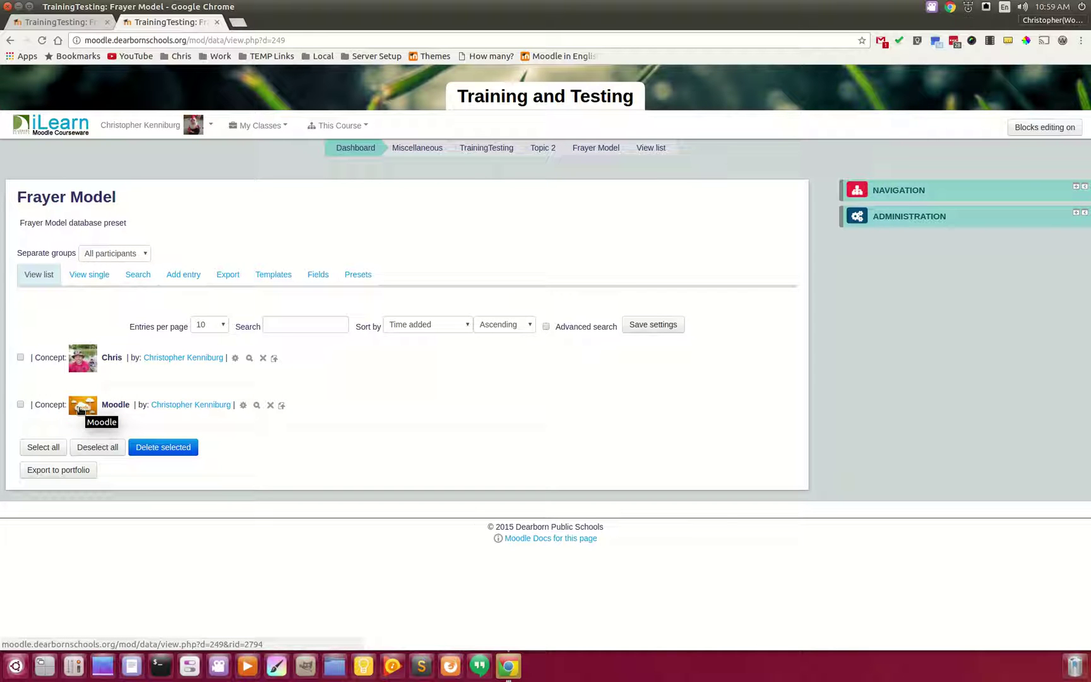
click(81, 409)
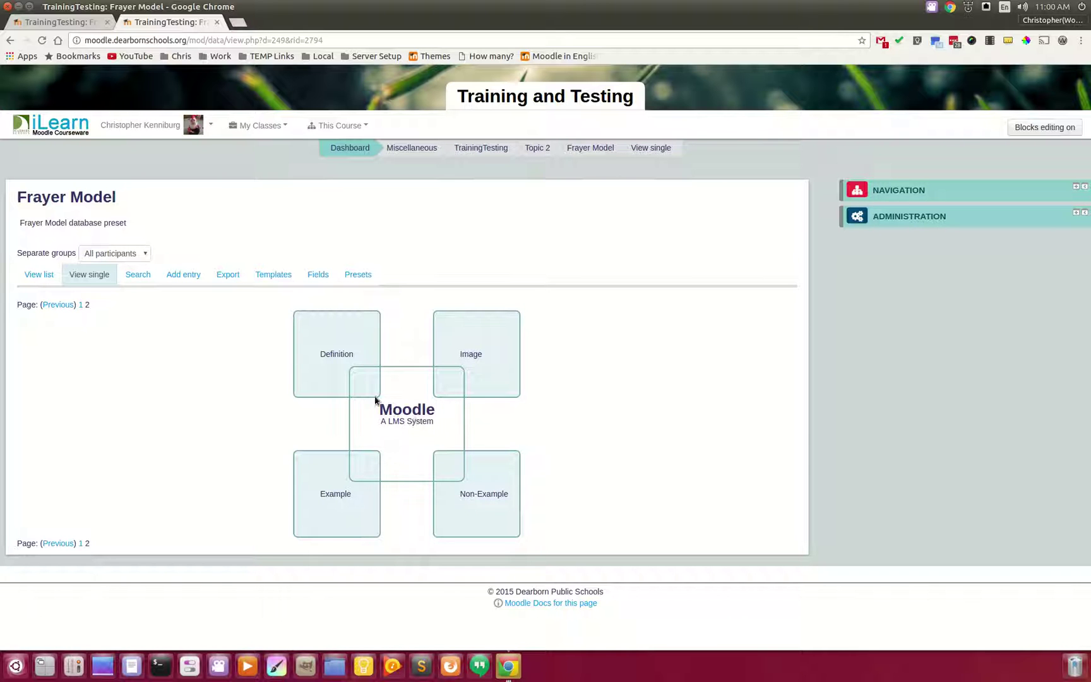
mouse_move(439, 457)
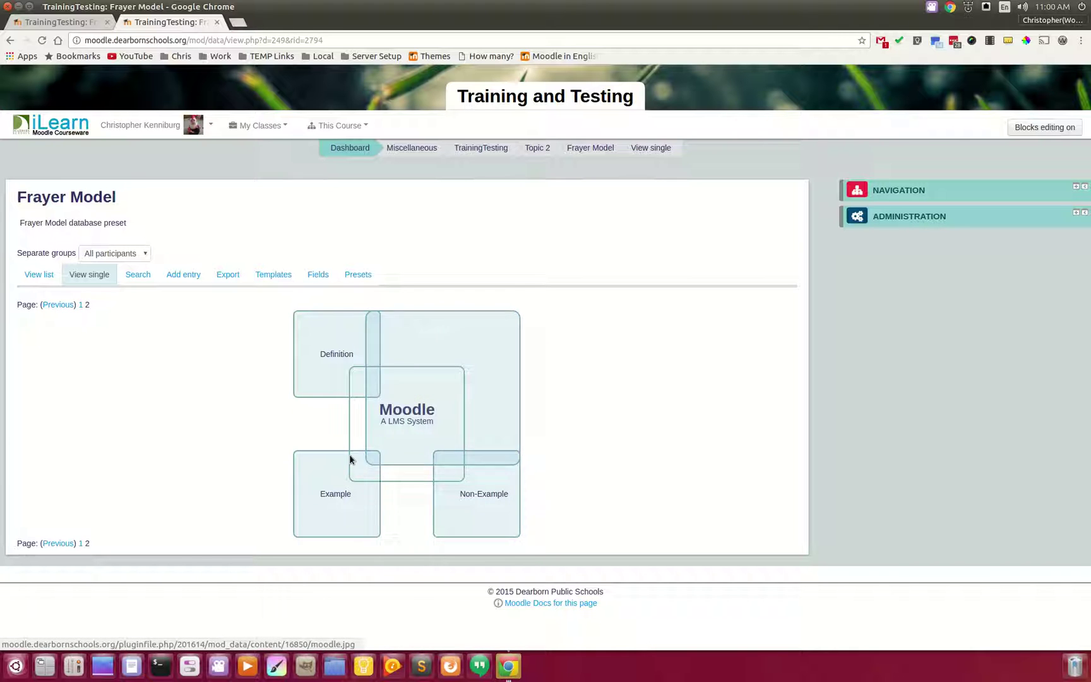
mouse_move(335, 493)
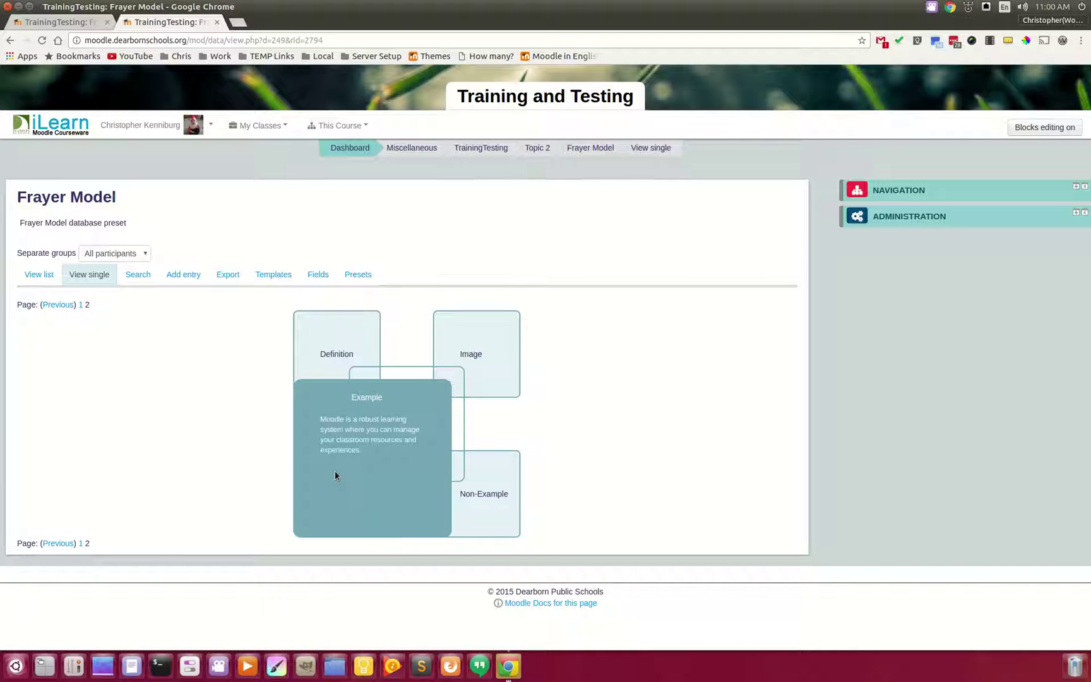
mouse_move(485, 513)
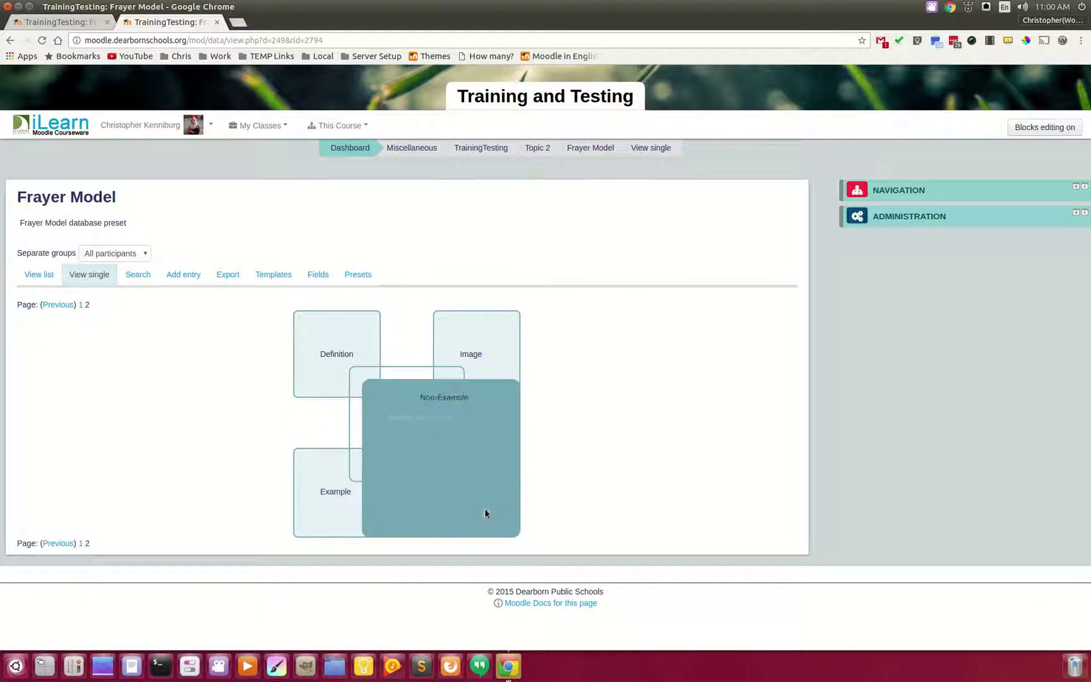
Review the single-entry template and the CSS template, then return to View list
click(274, 273)
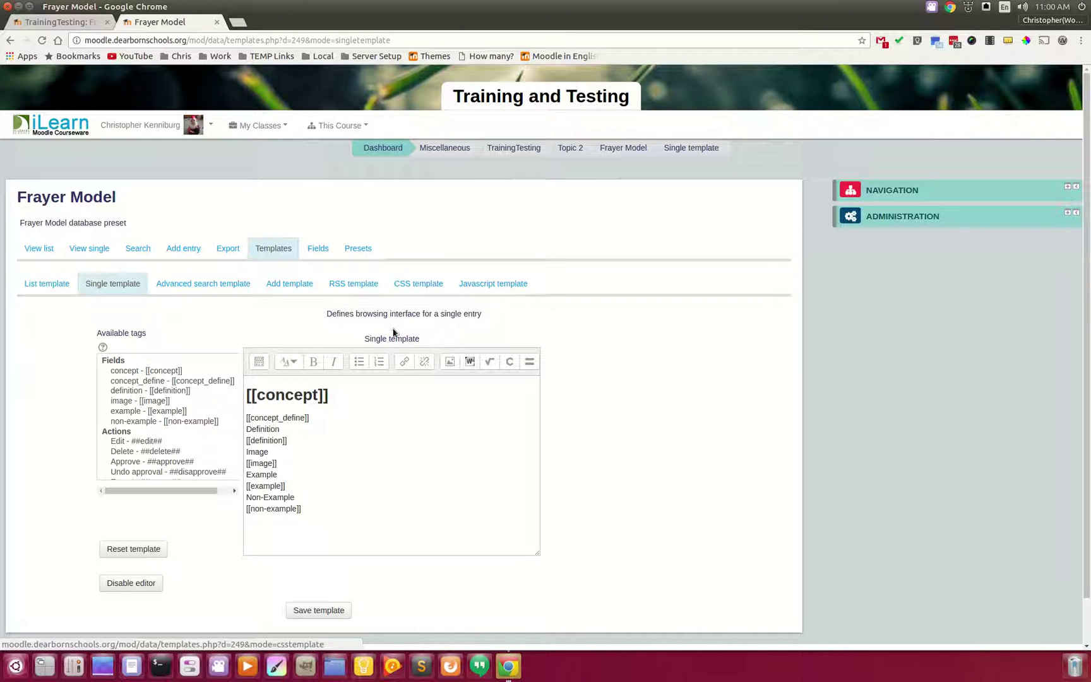
click(422, 289)
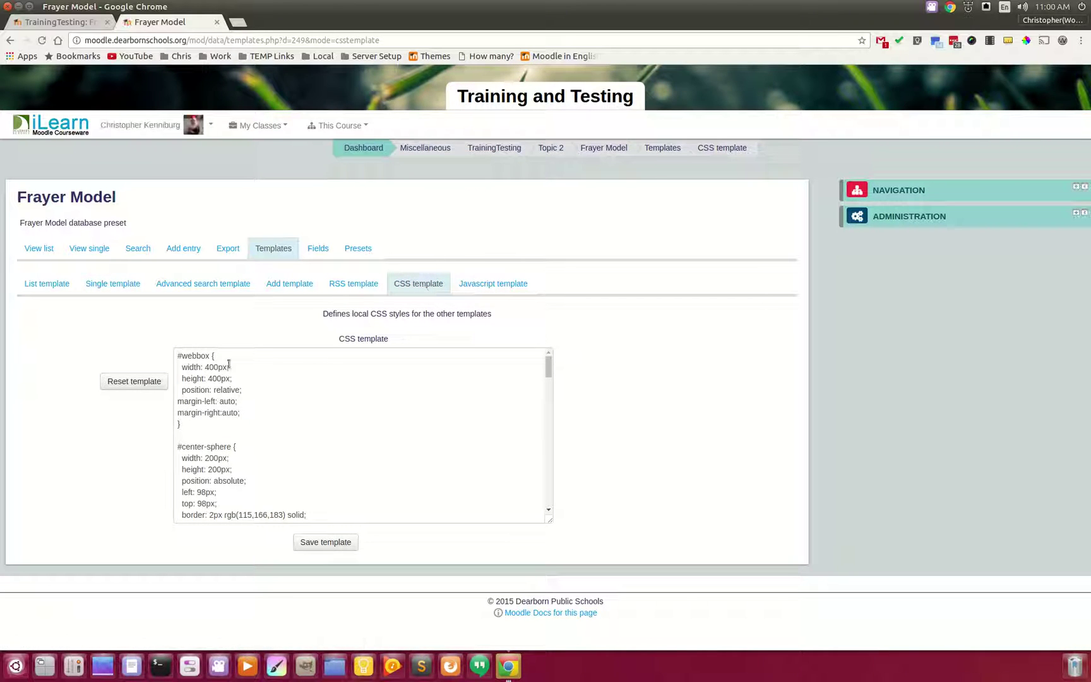
scroll(277, 439, down, 5)
scroll(281, 460, down, 5)
scroll(307, 477, down, 5)
scroll(323, 483, down, 3)
scroll(323, 484, down, 3)
scroll(316, 479, down, 3)
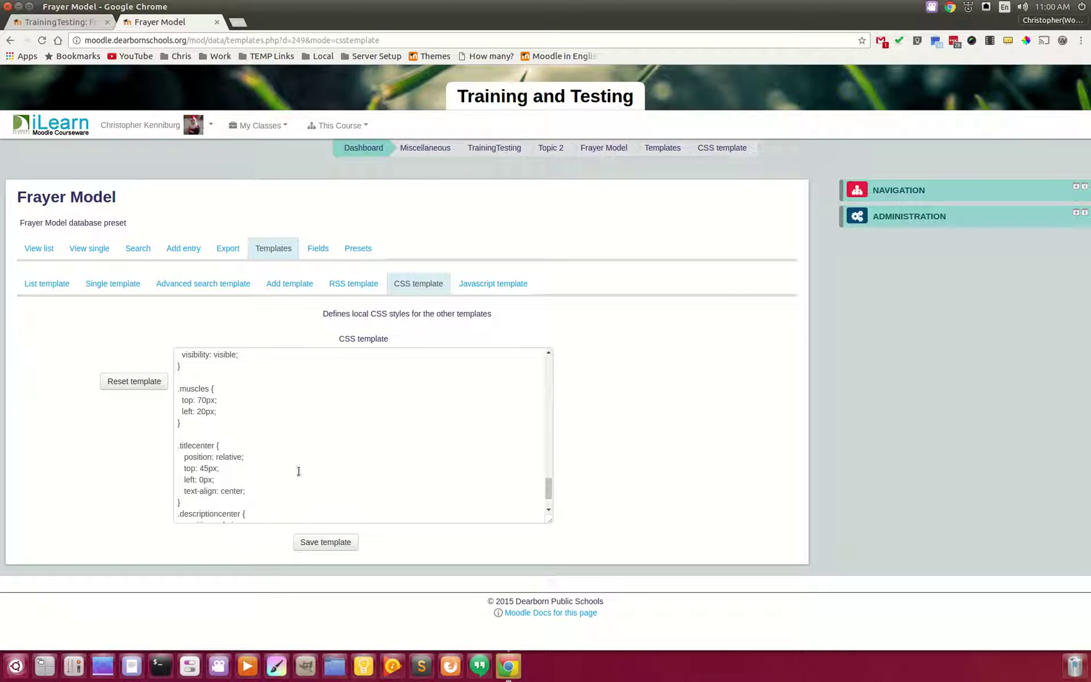
click(39, 248)
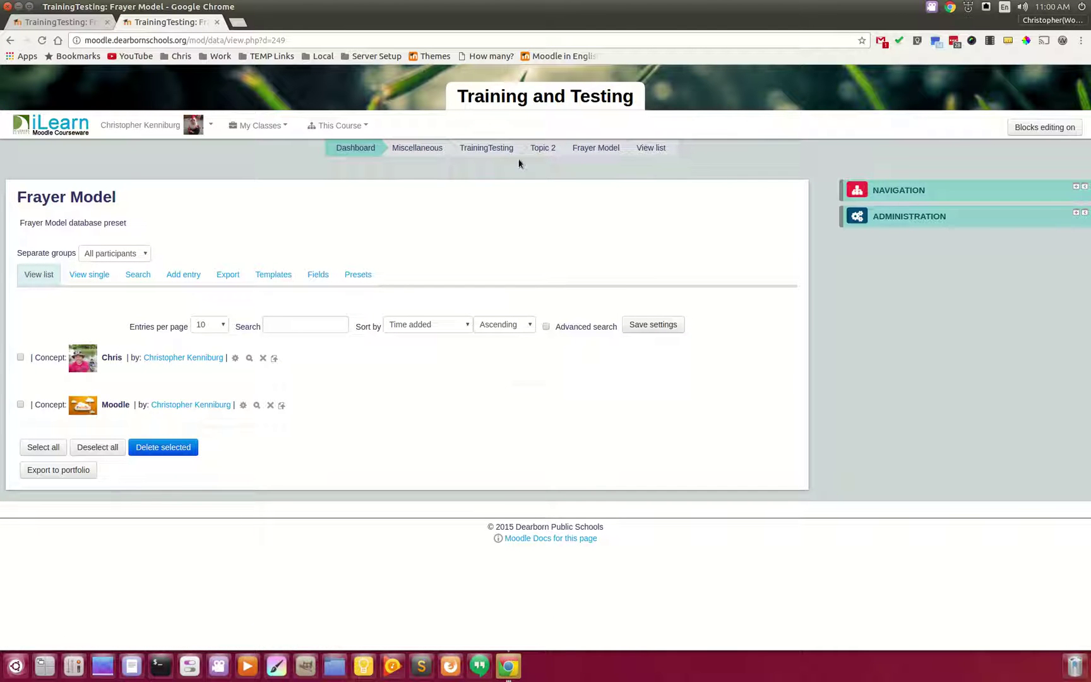
From the TrainingTesting course, open Venn Diagram, view one entry, and return to the course
click(486, 148)
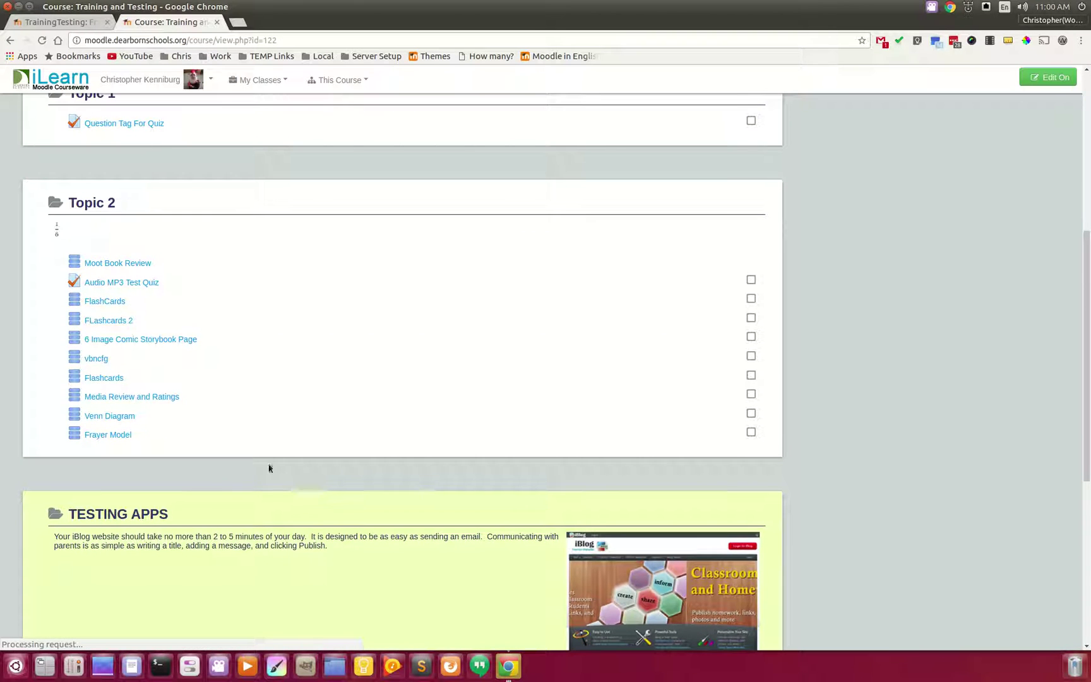
click(109, 412)
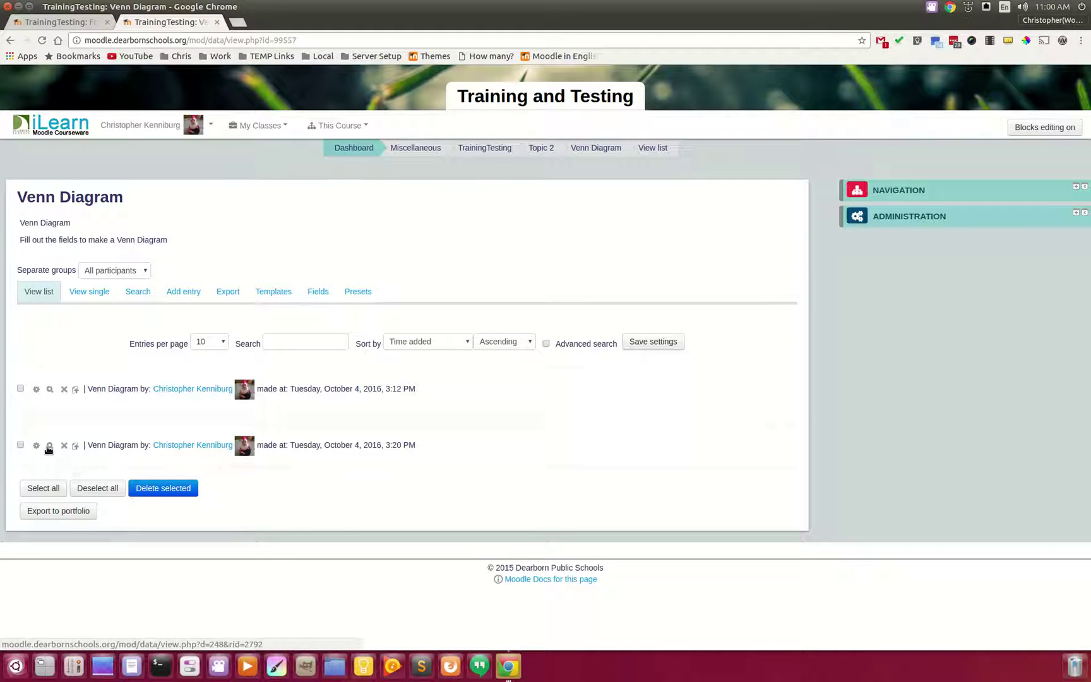
click(50, 390)
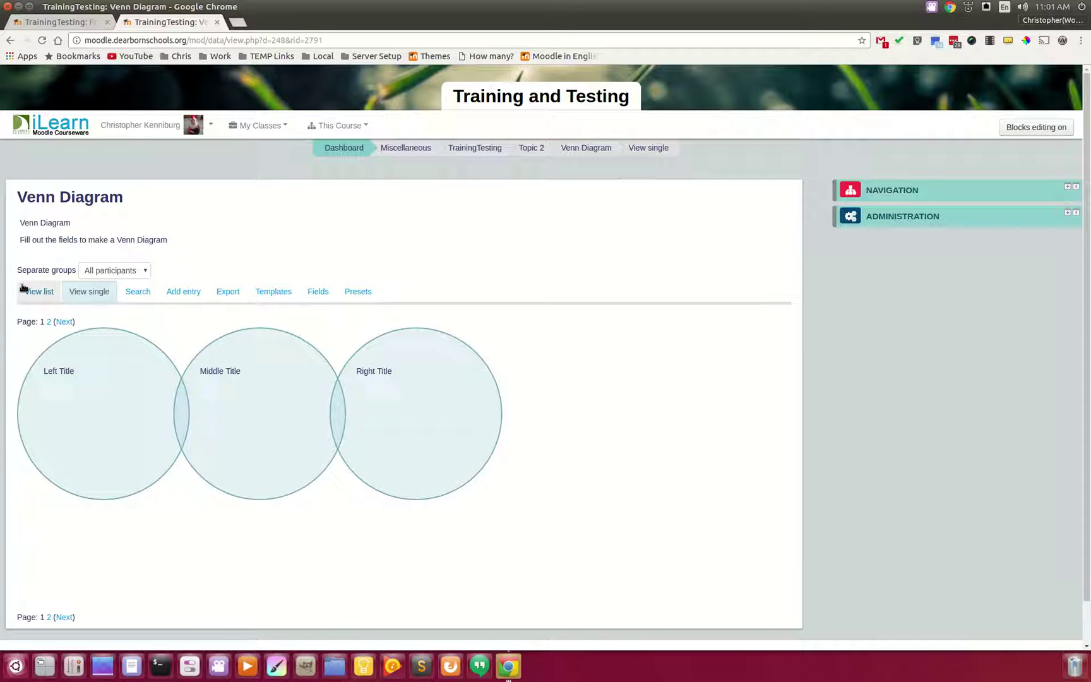
click(475, 148)
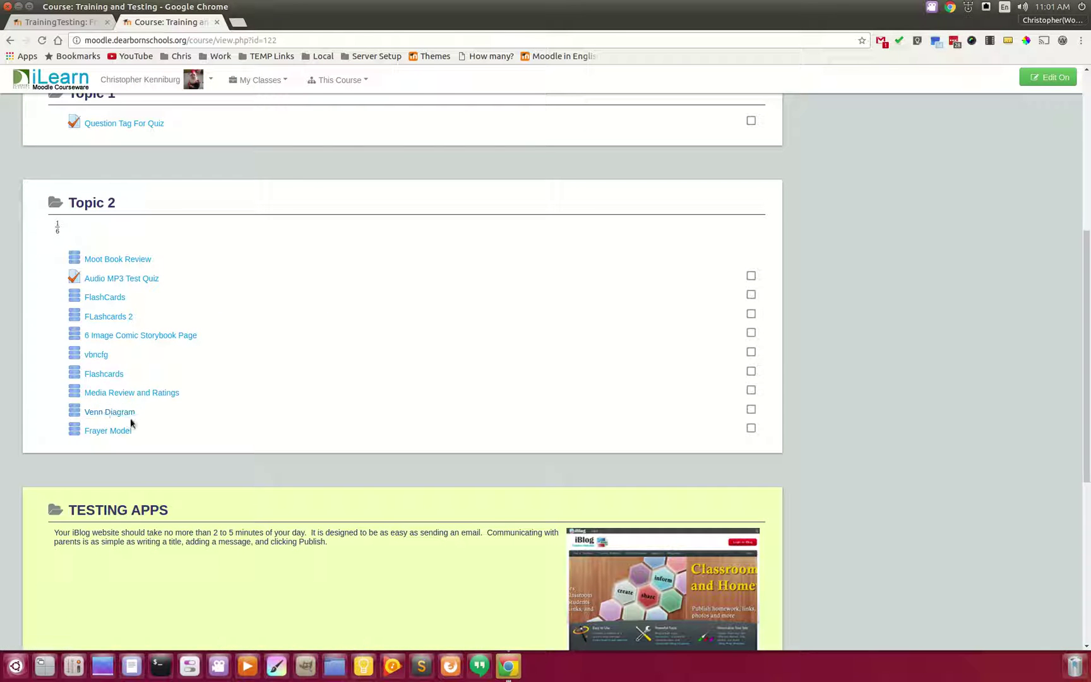
Open Flashcards in View single and flip the 2x2 card between question and answer
click(104, 374)
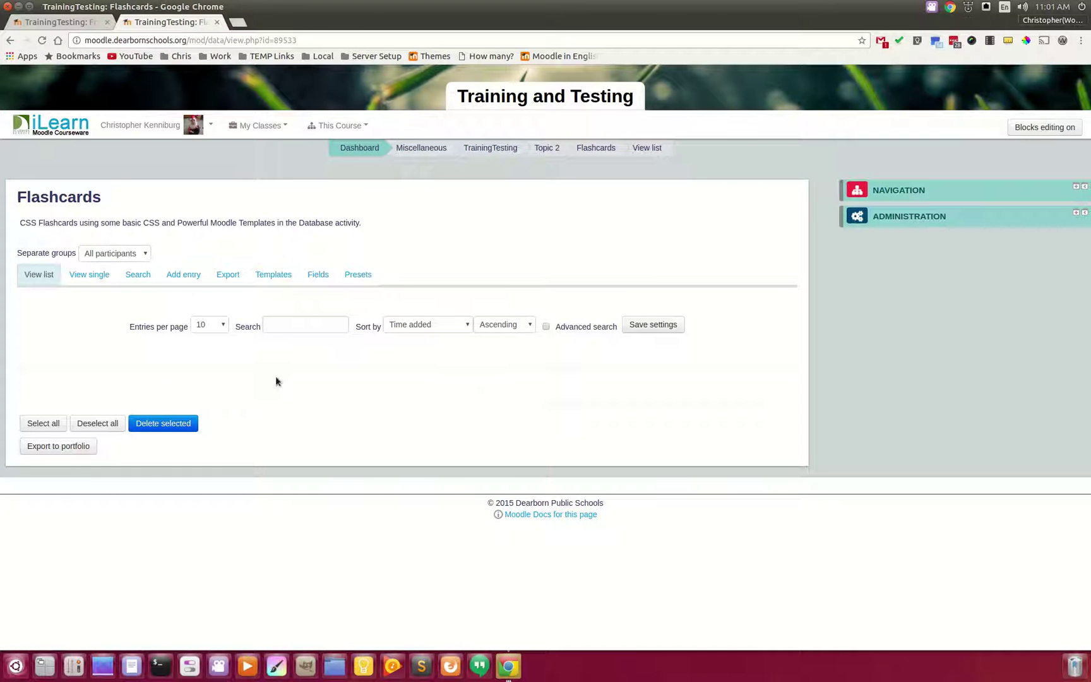
click(88, 275)
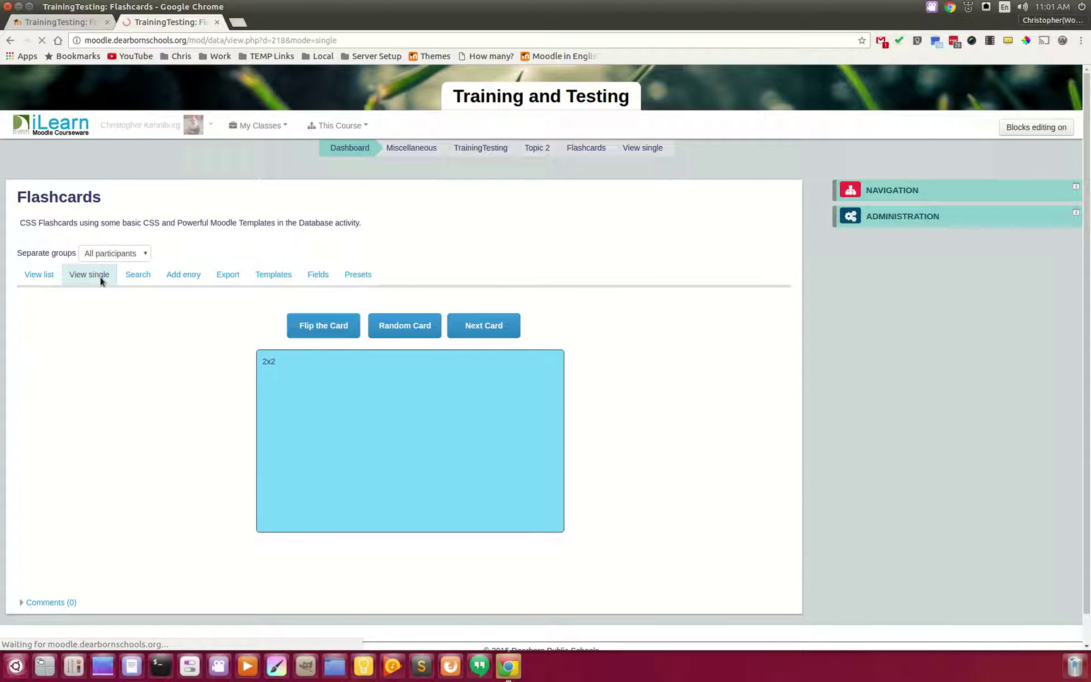
click(348, 325)
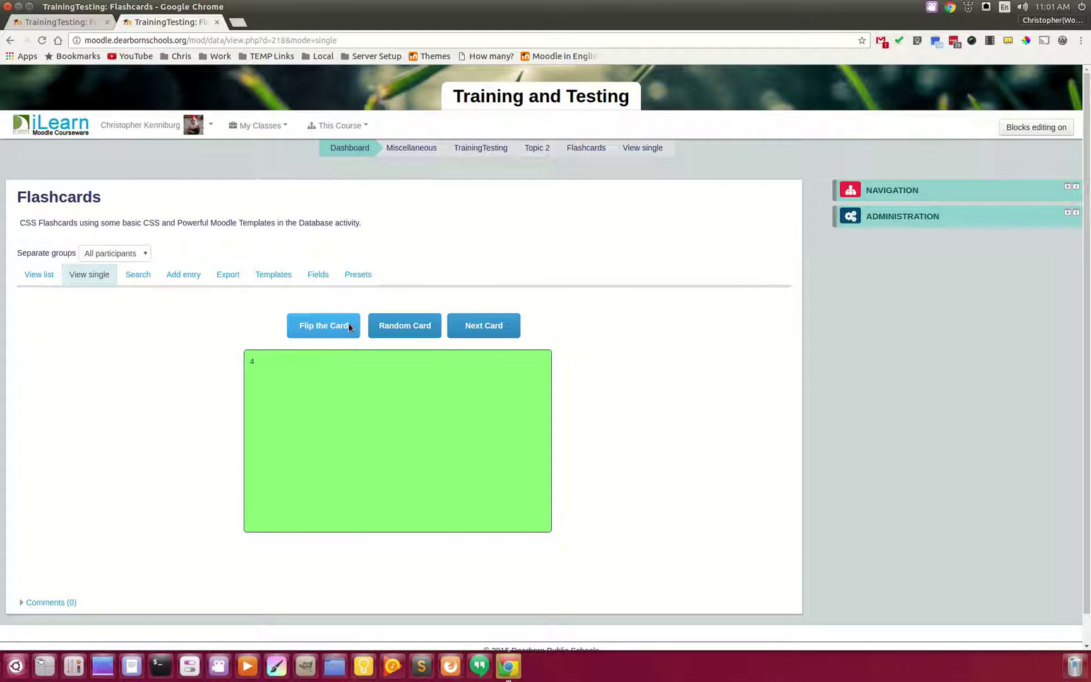
click(350, 325)
click(349, 325)
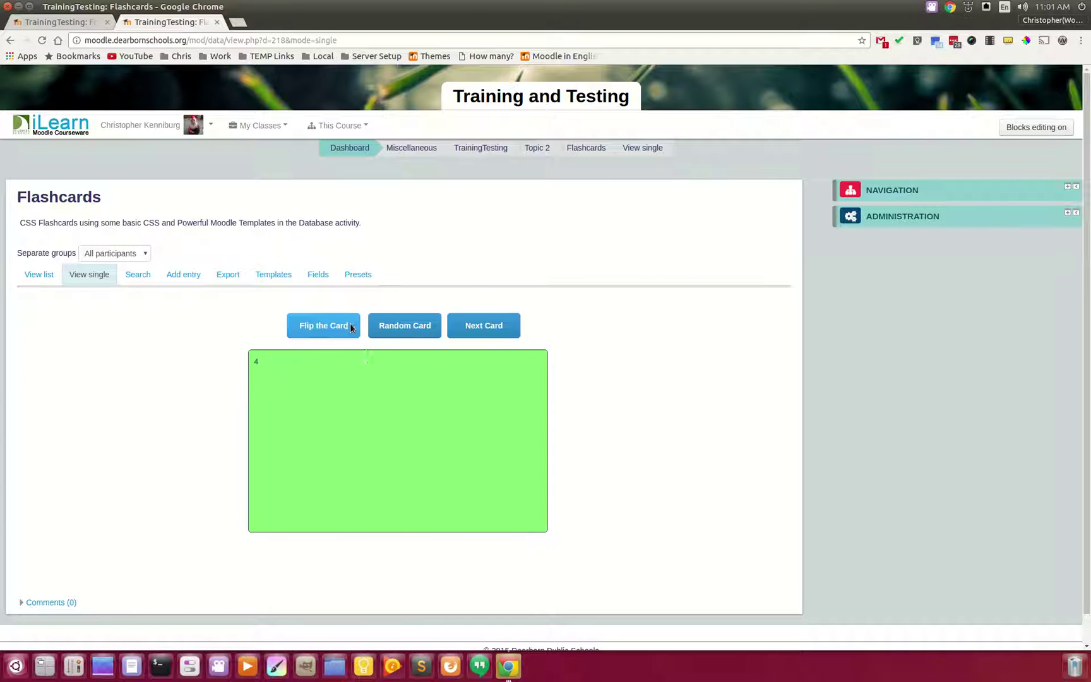
Move to the lockers picture card and flip it back and forth
click(389, 323)
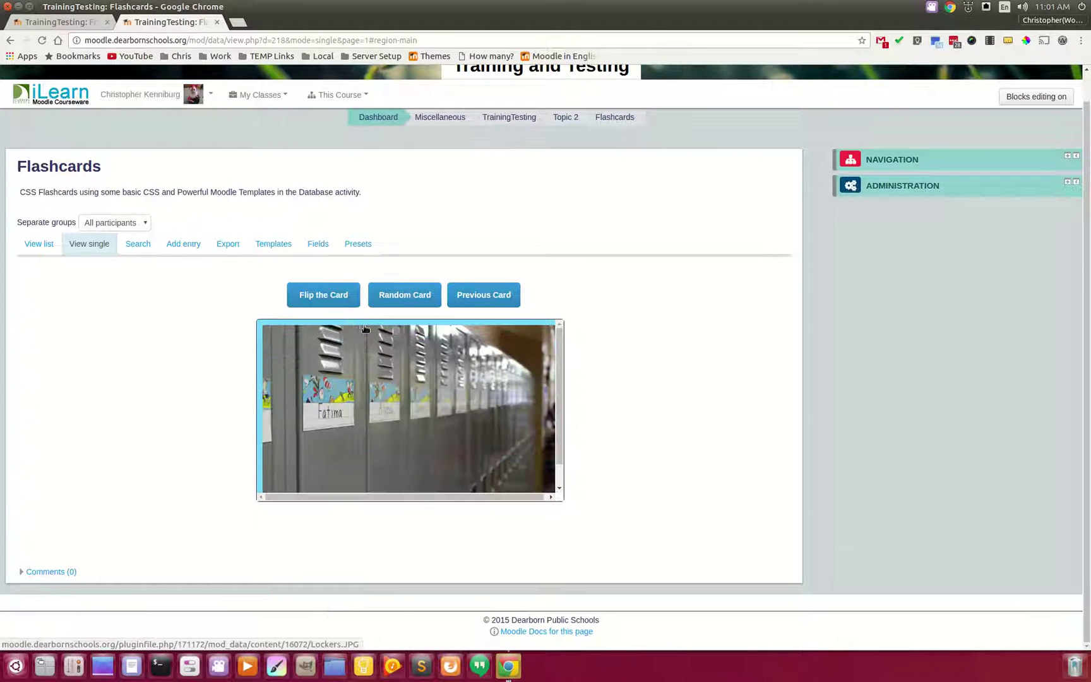
click(338, 296)
click(337, 296)
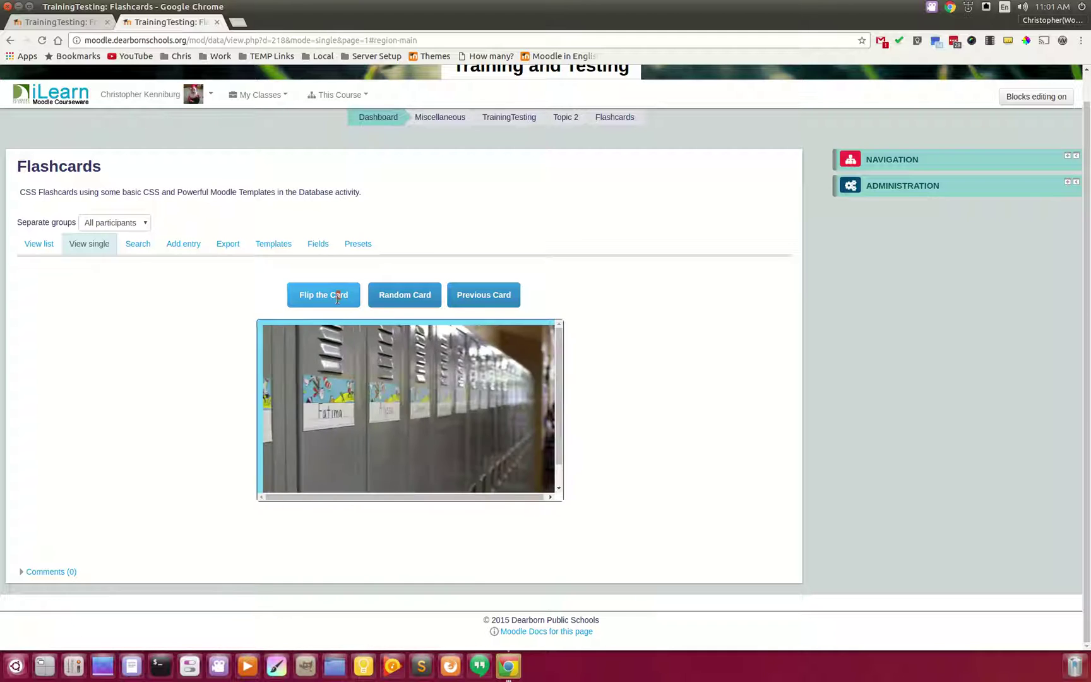
click(338, 296)
Return to the 2x2 card to reveal 4, then switch cards, ending on the lockers card
click(406, 294)
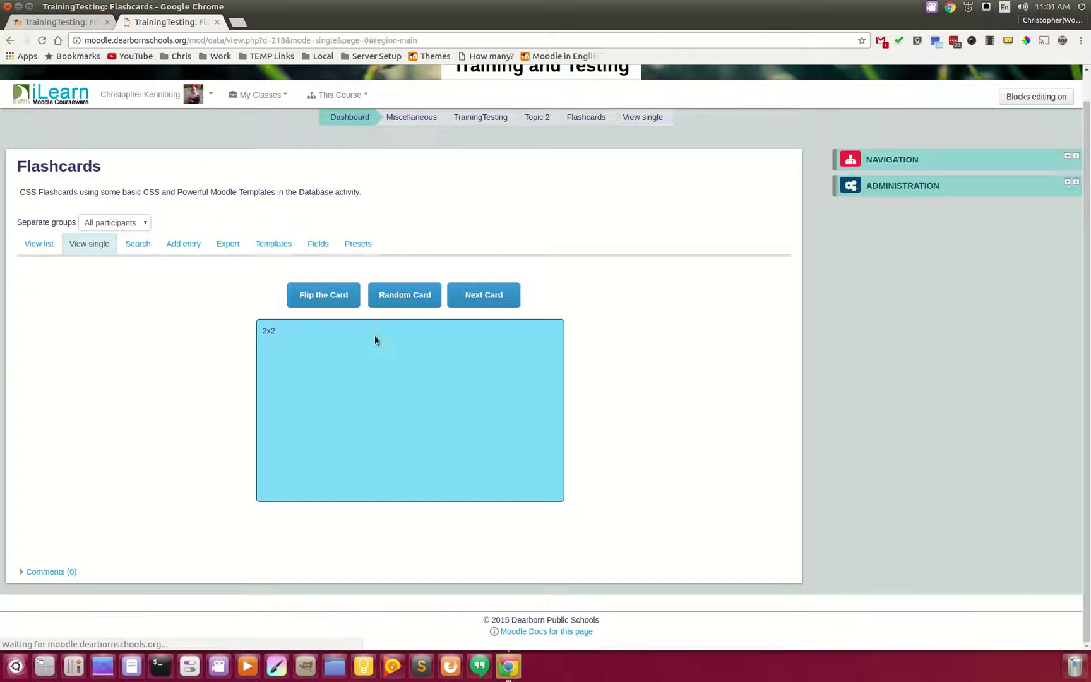
click(338, 295)
click(480, 292)
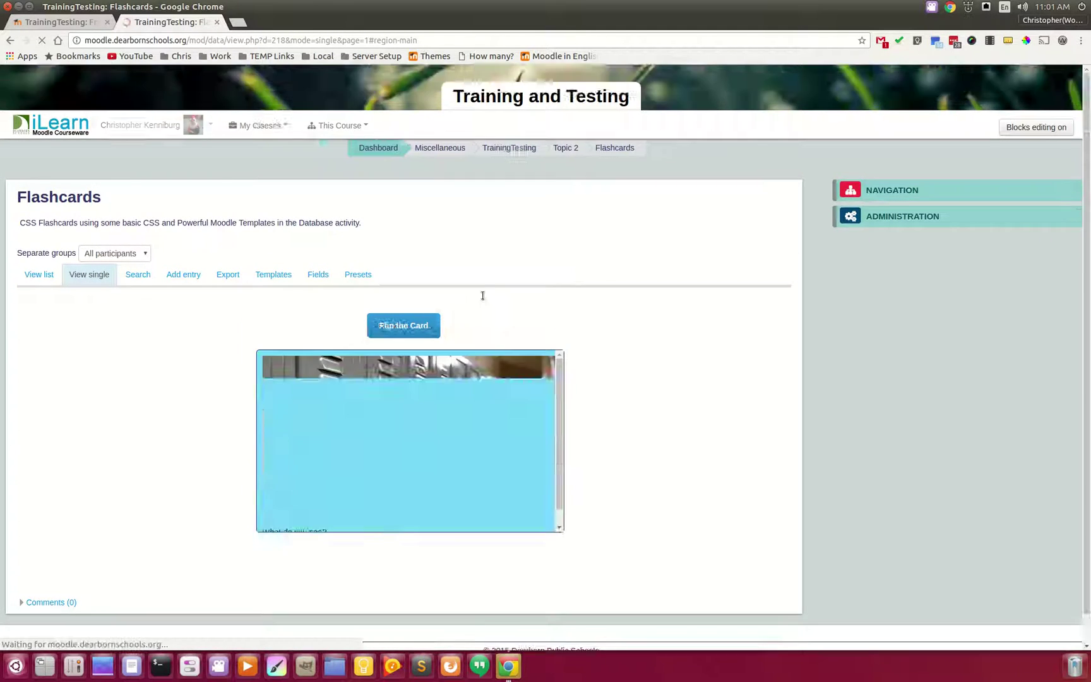
click(485, 296)
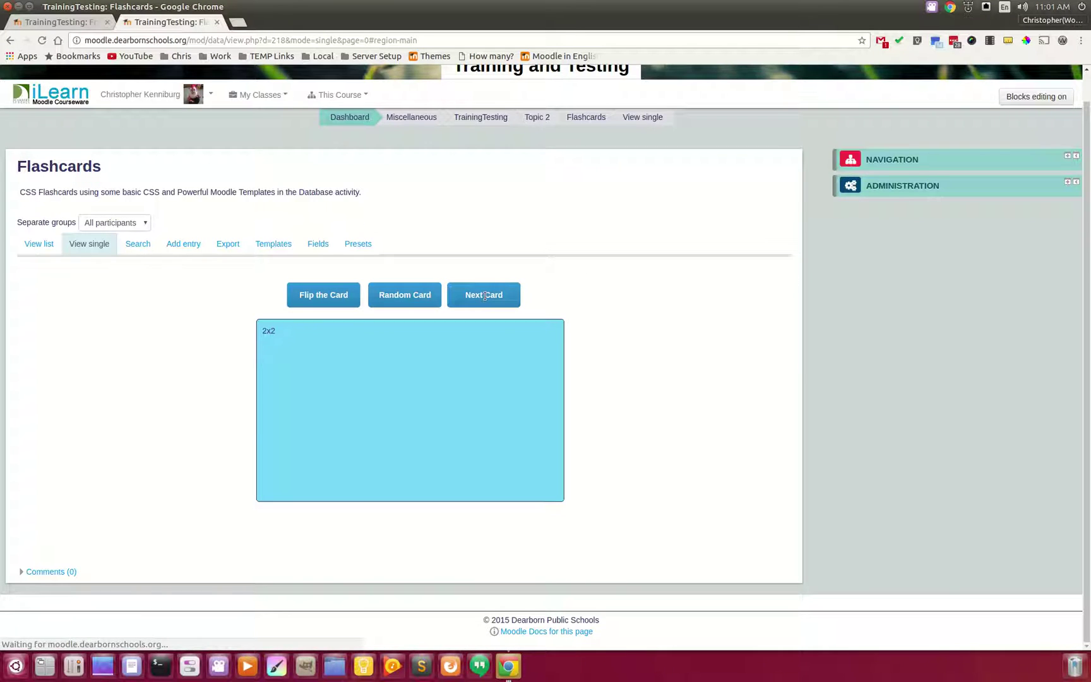
click(482, 296)
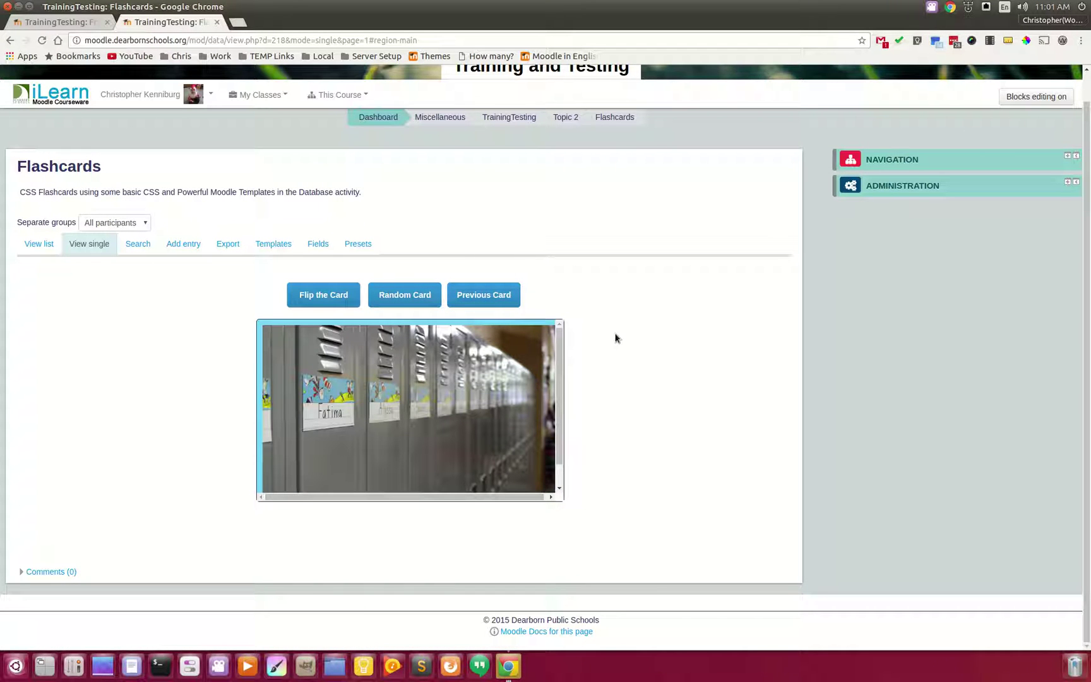